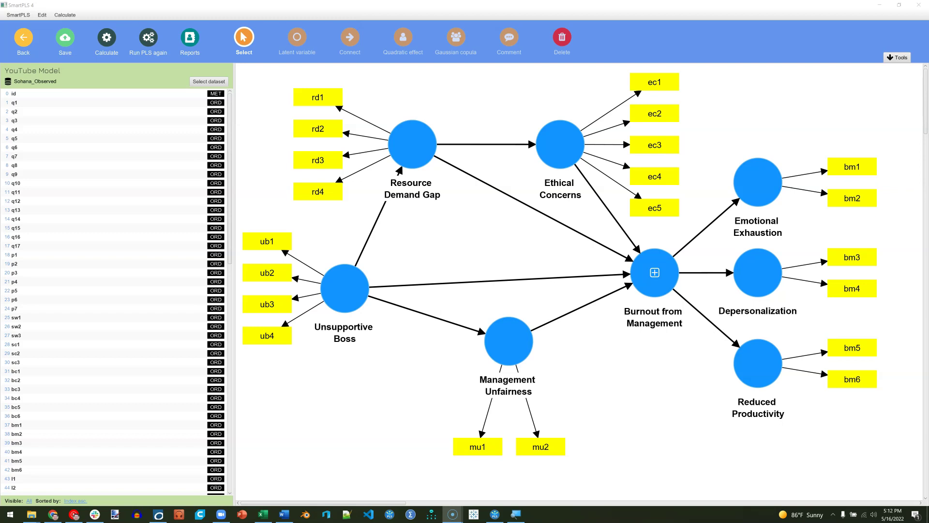
- Switch to the Word document stating that VIFs at or below 3.3 indicate no common method bias
key(alt+Tab)
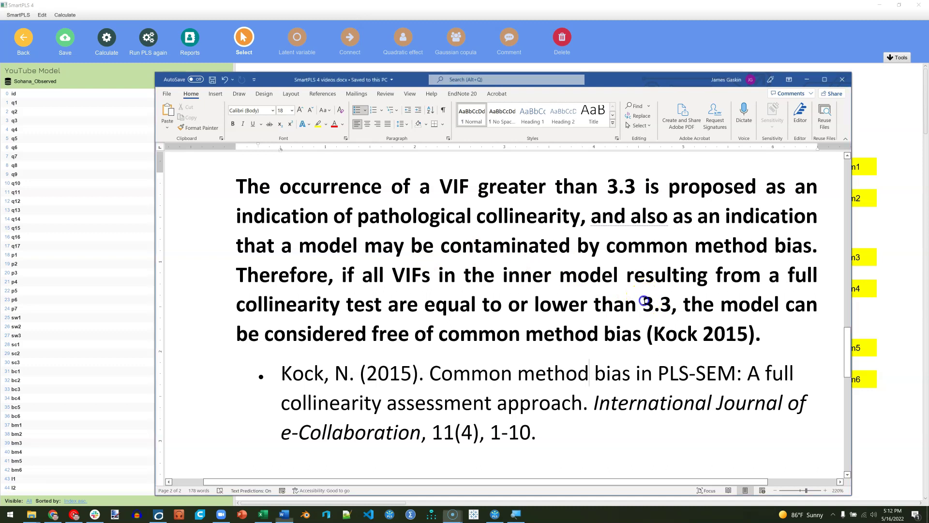
drag(643, 304, 671, 305)
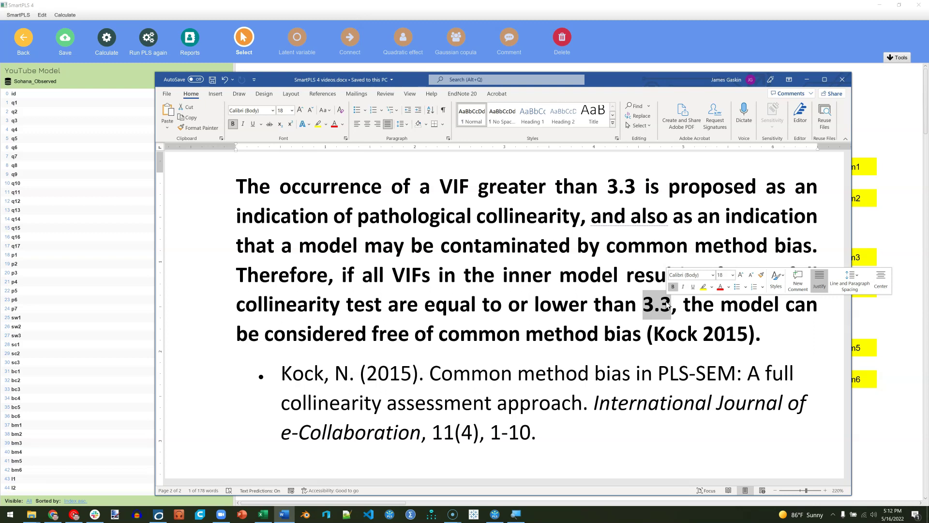
click(654, 315)
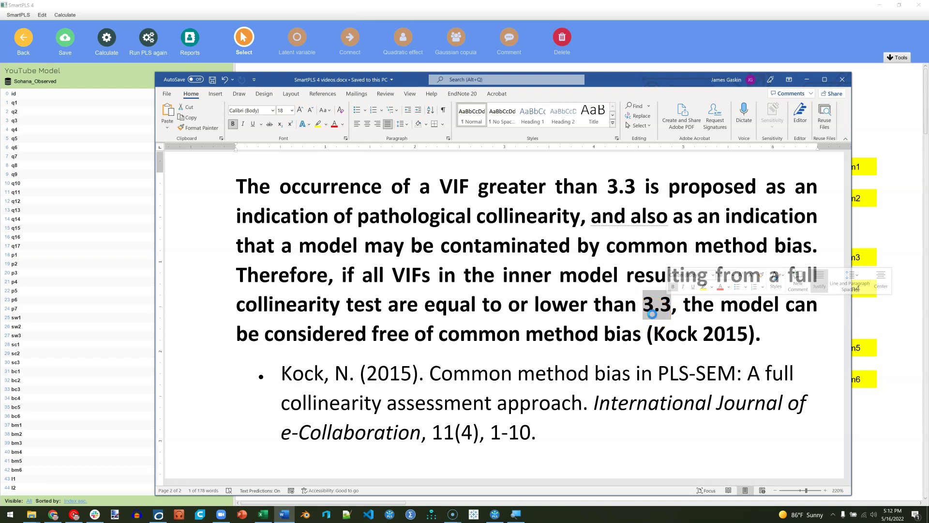
click(653, 317)
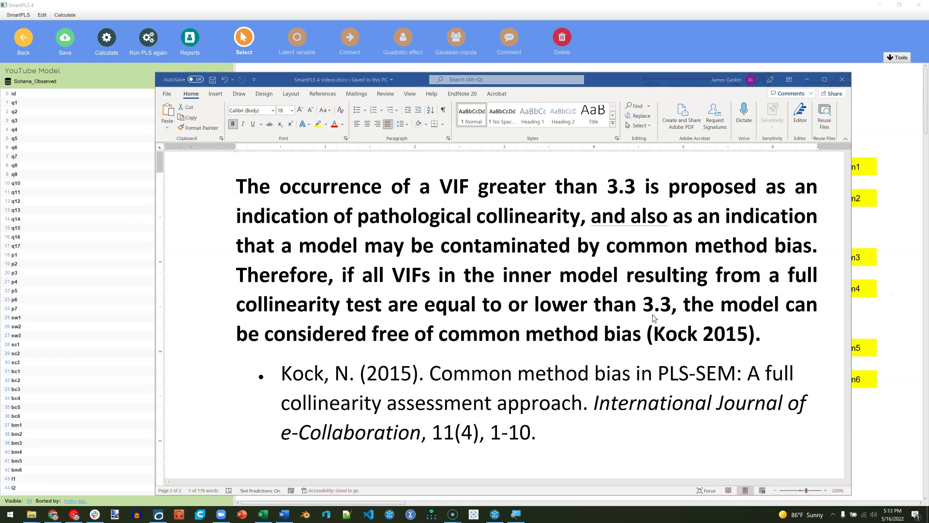
- Run the PLS-SEM algorithm with path weighting on the burnout model
key(alt+Tab)
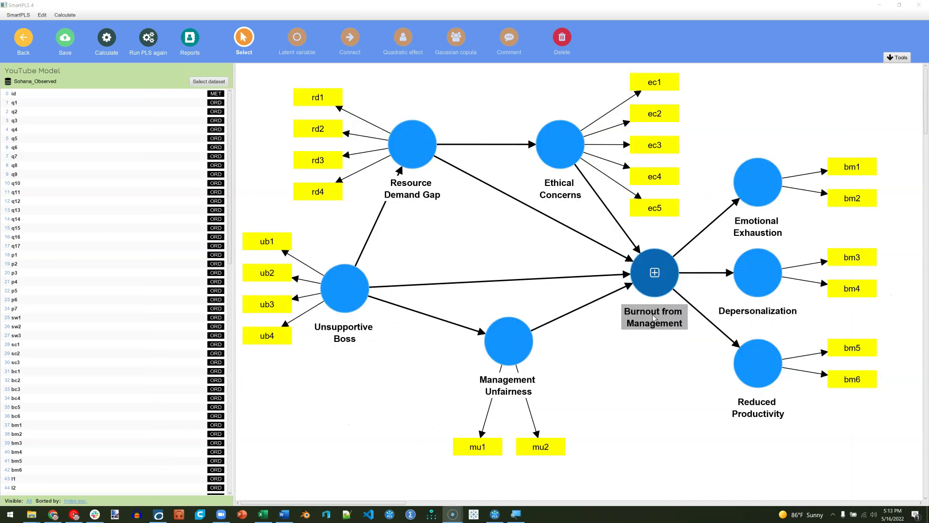
click(253, 182)
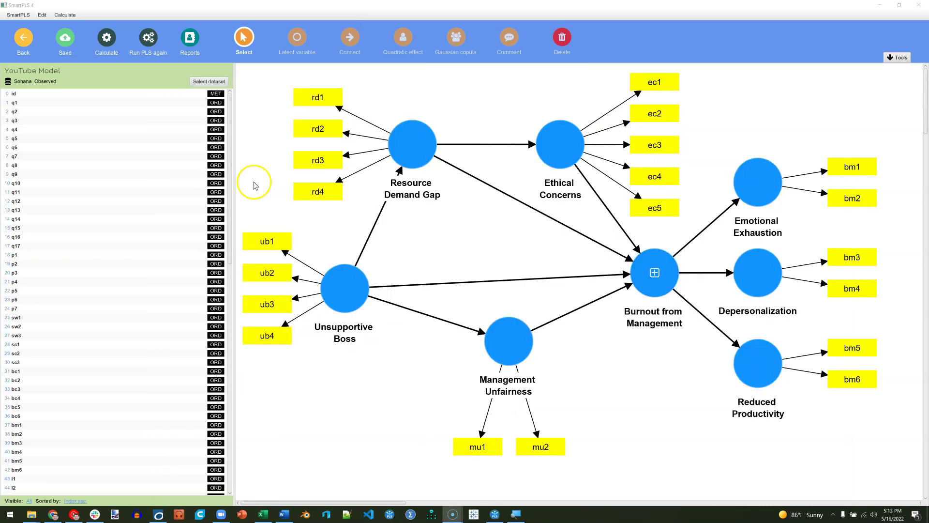
click(114, 39)
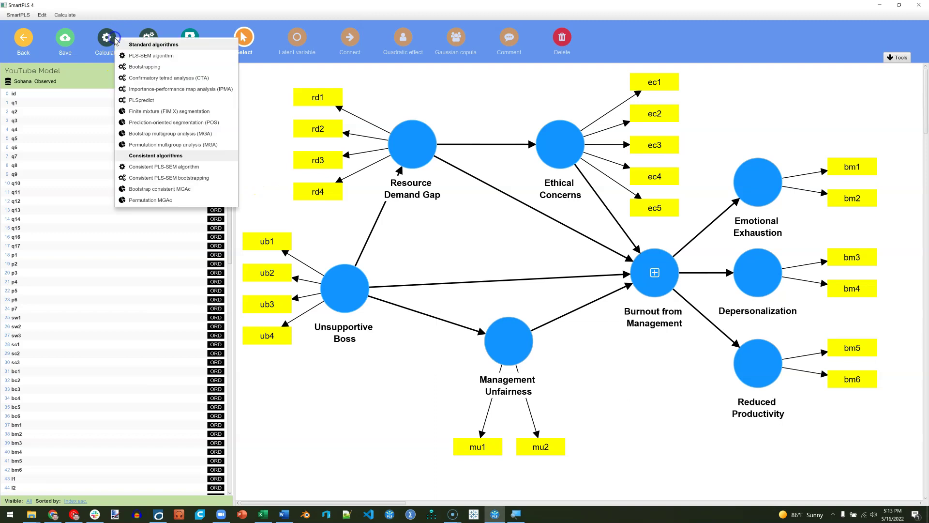
click(169, 57)
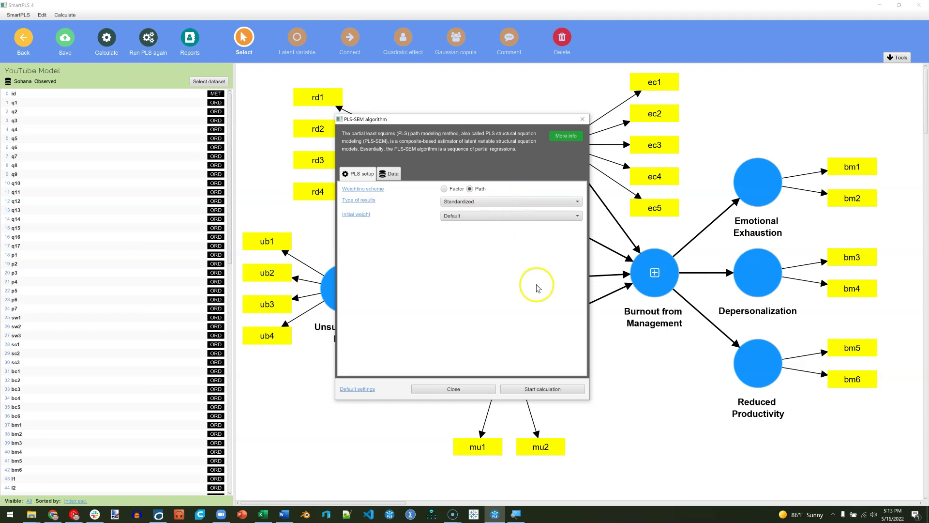
click(560, 385)
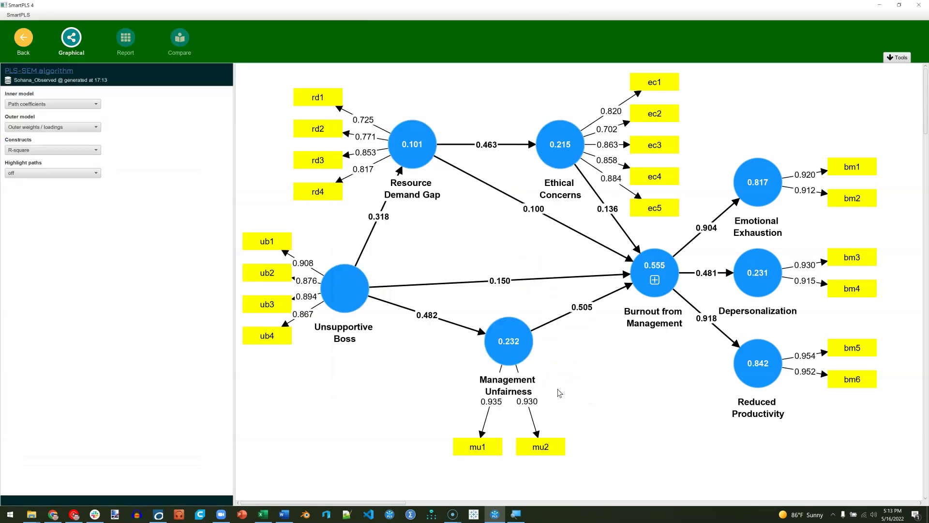
- Show the inner-model VIF table under Quality criteria in the report (1.646, 2.046, 1.507, 1.321)
click(134, 43)
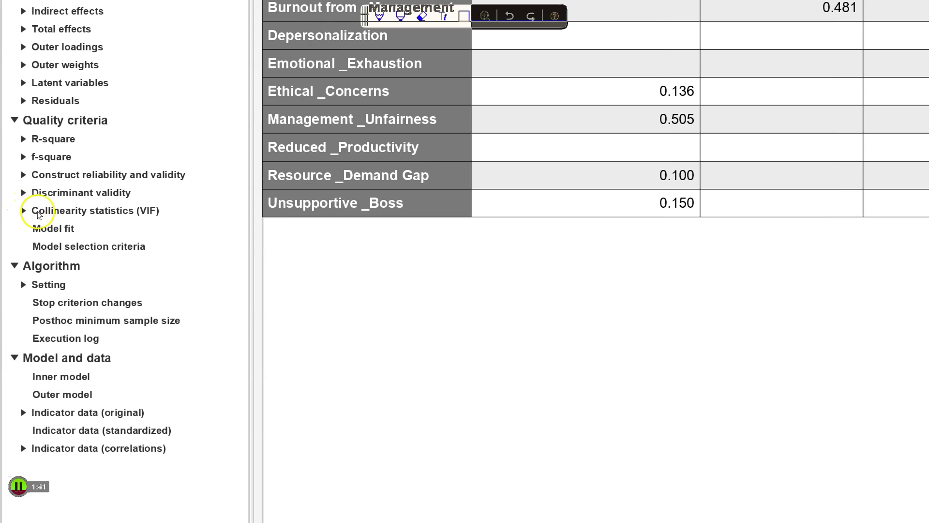
click(39, 211)
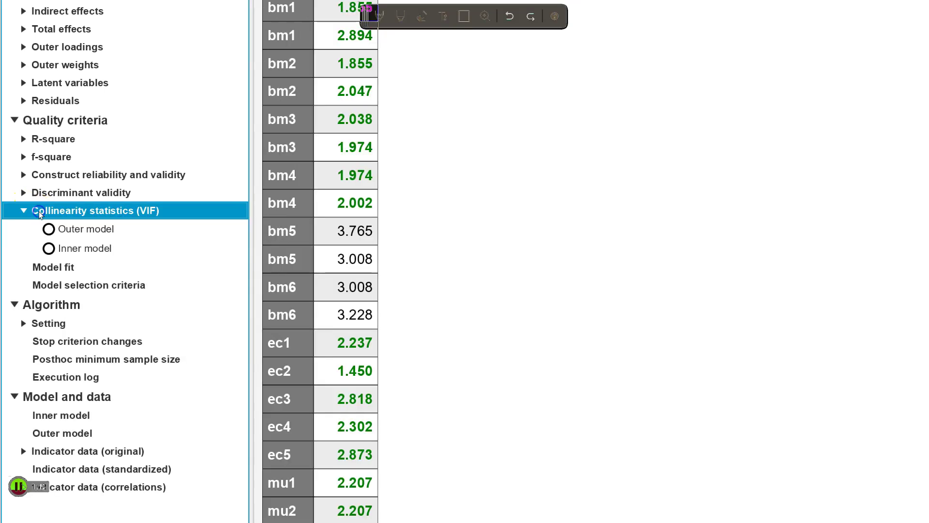
click(52, 240)
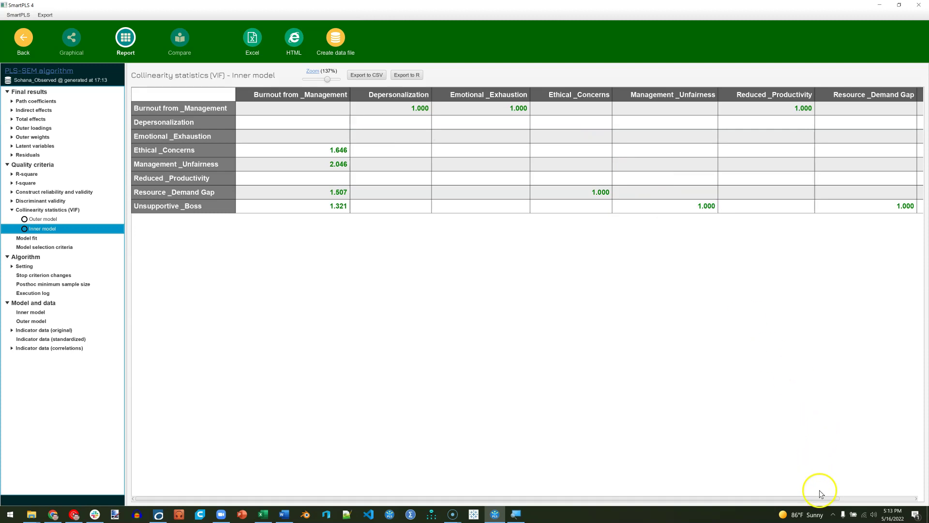
mouse_move(822, 500)
mouse_down()
mouse_move(900, 483)
mouse_move(813, 502)
mouse_up()
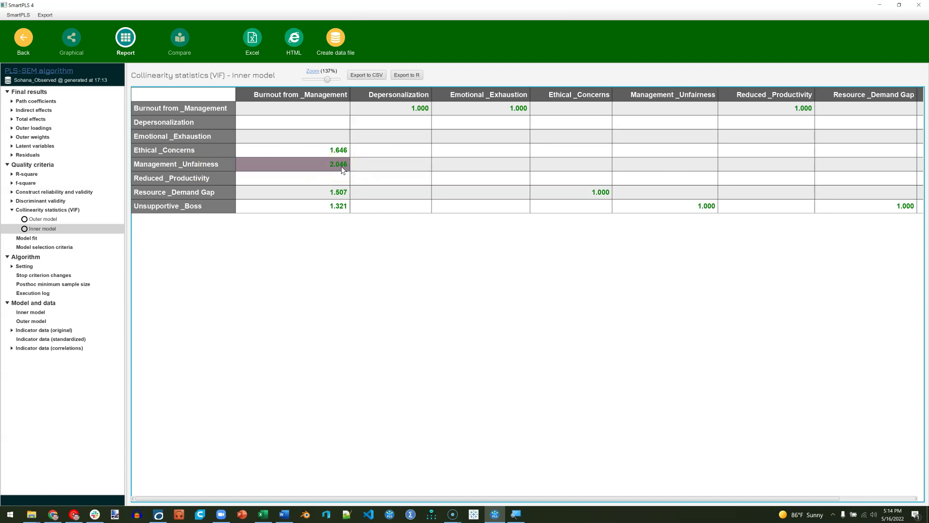
click(322, 168)
click(228, 167)
click(296, 94)
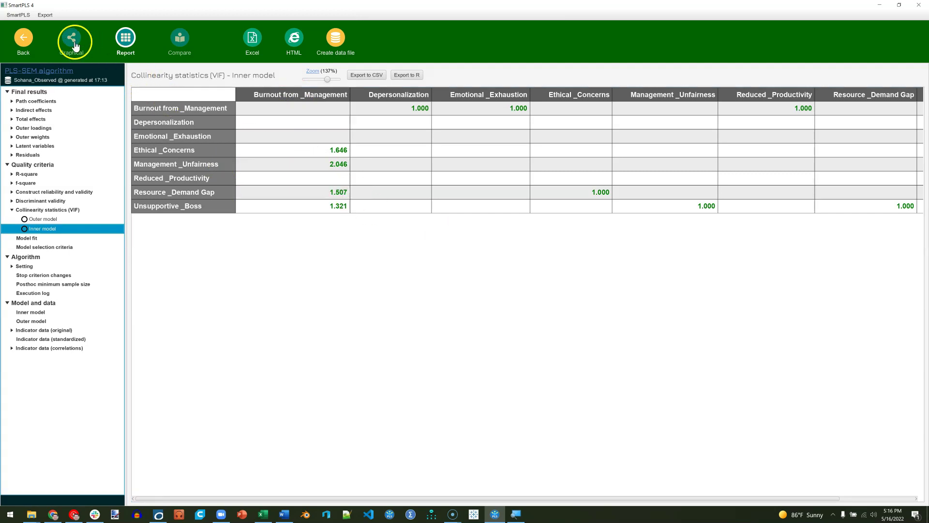
click(28, 43)
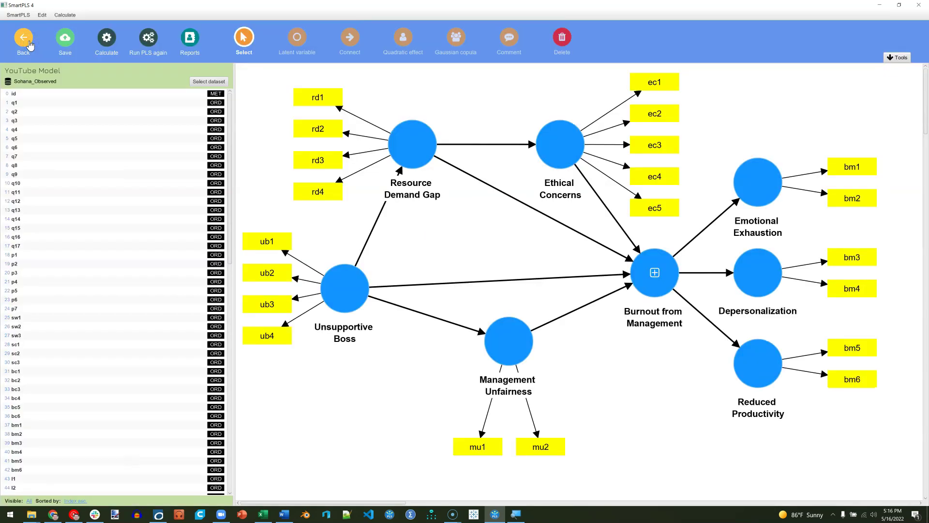
click(65, 40)
click(24, 43)
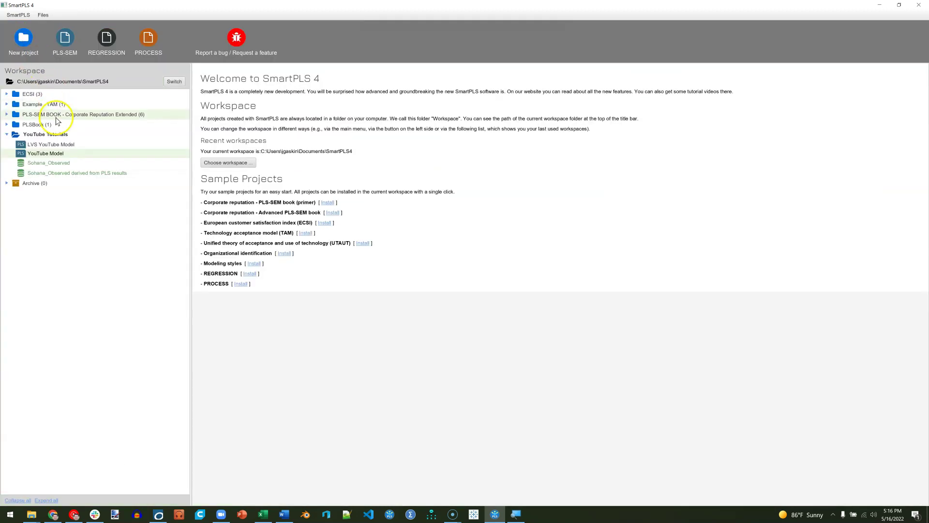
click(53, 163)
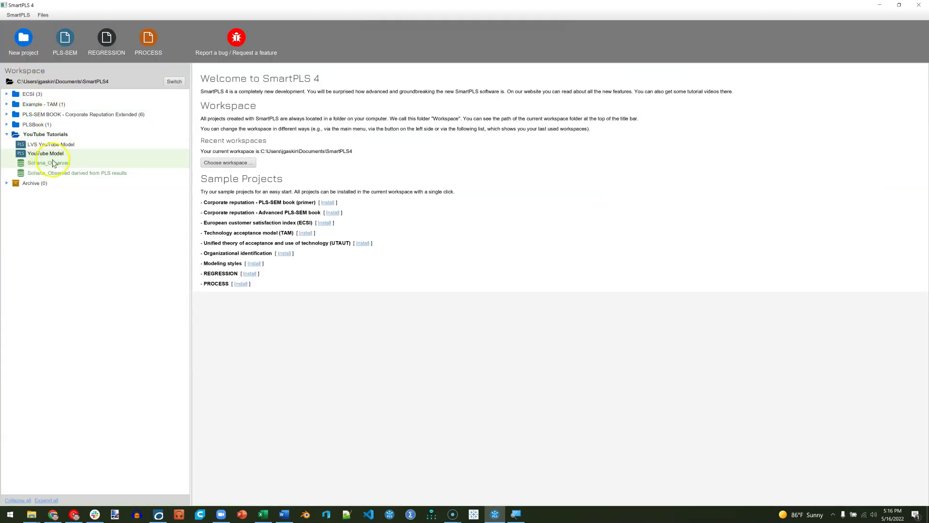
click(112, 165)
double_click(106, 168)
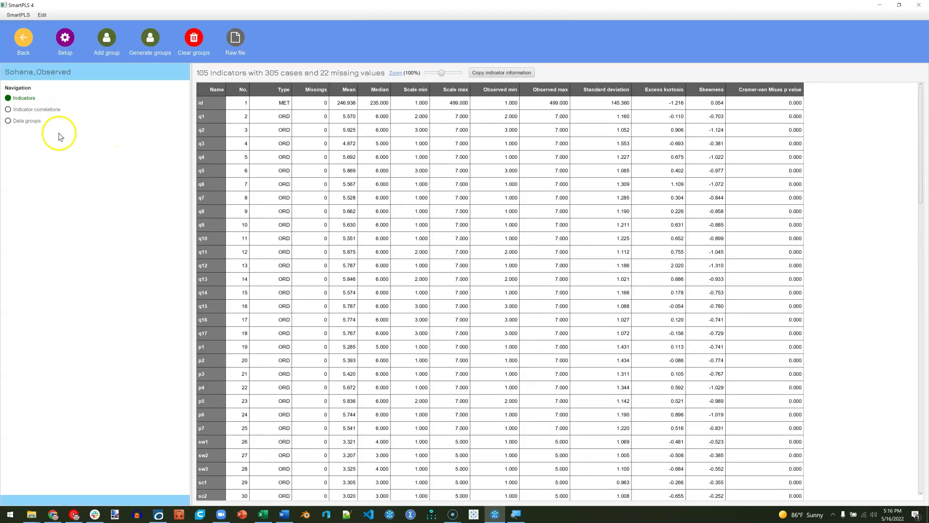
click(35, 112)
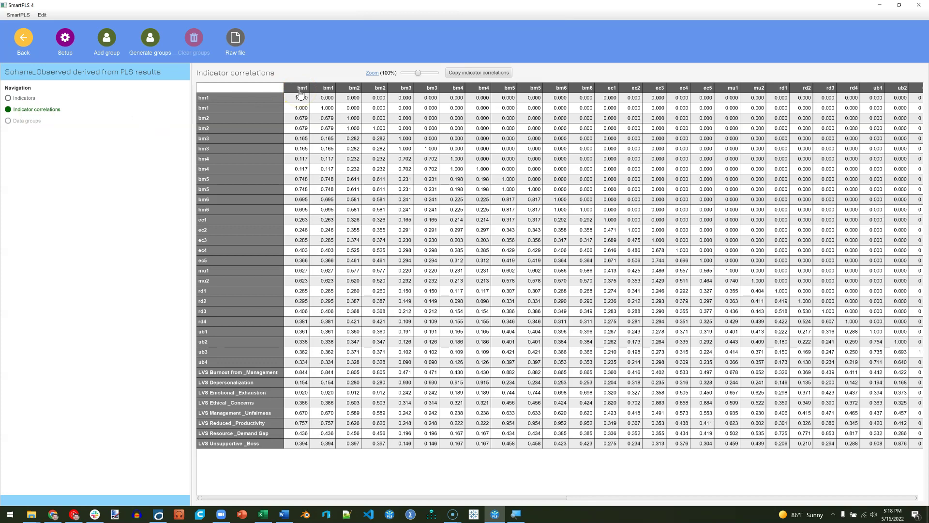
click(326, 90)
click(296, 283)
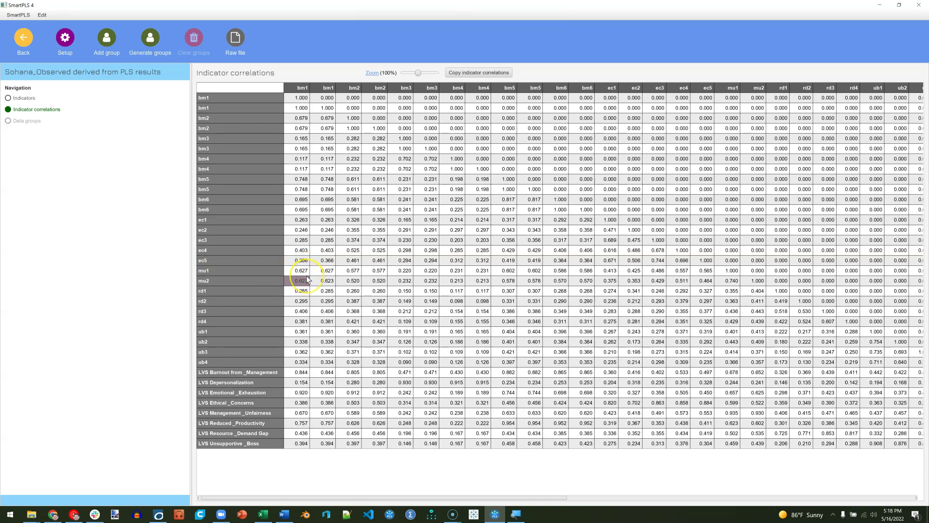
key(alt)
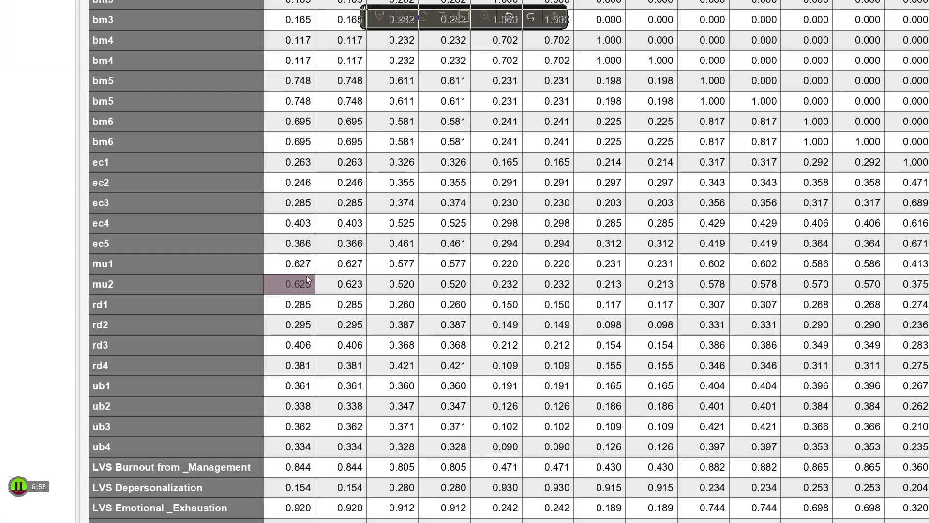
drag(307, 275, 452, 277)
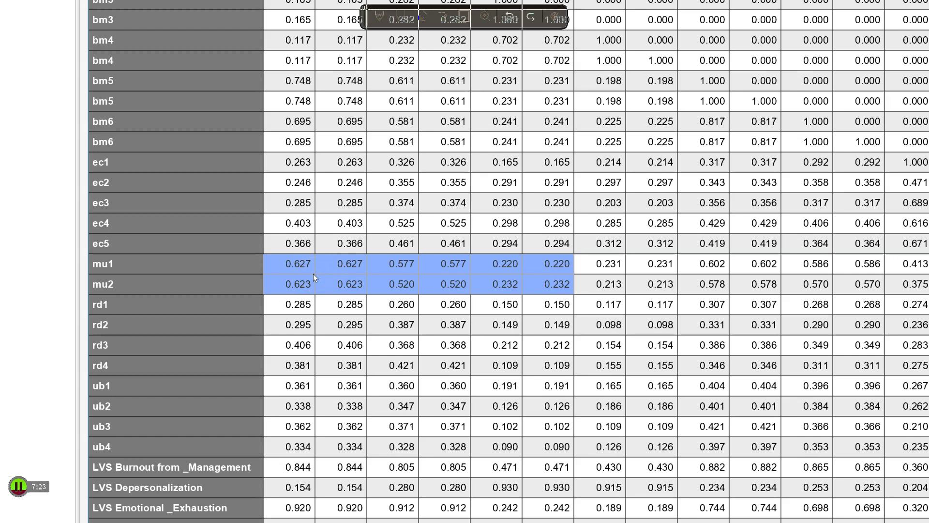
right_click(306, 275)
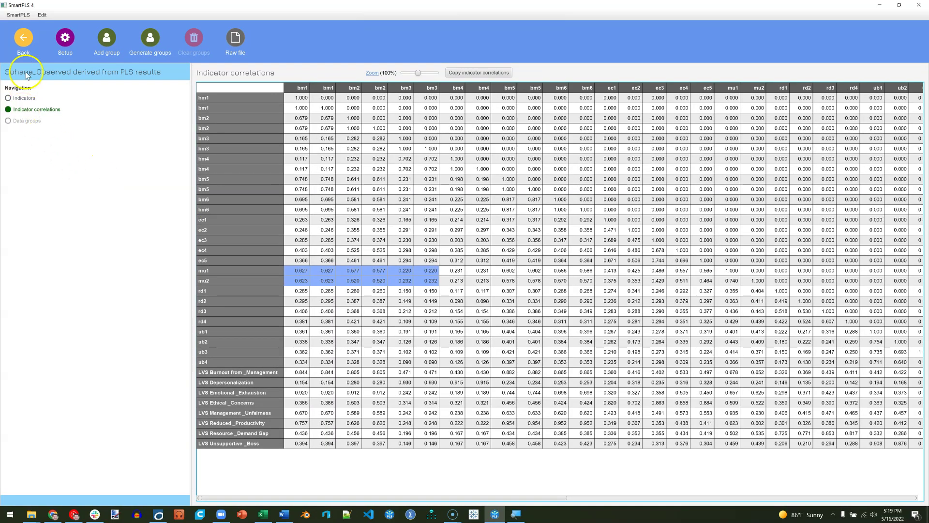
- Open the YouTube Model and delete the Emotional Exhaustion construct with its indicators
click(23, 37)
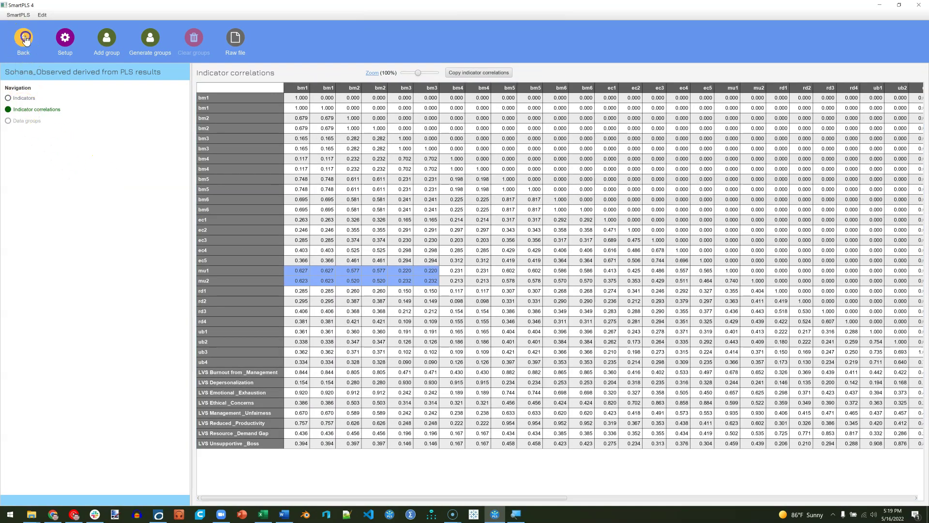
double_click(76, 153)
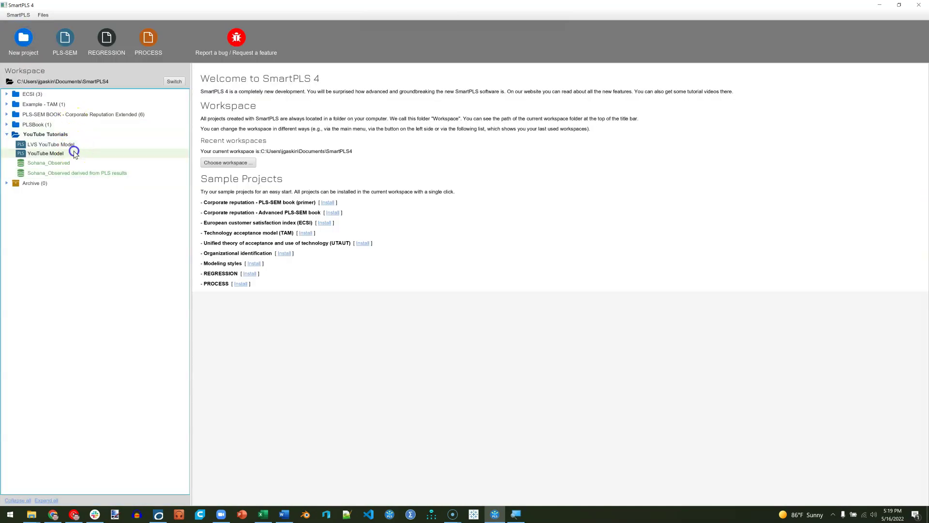
click(747, 195)
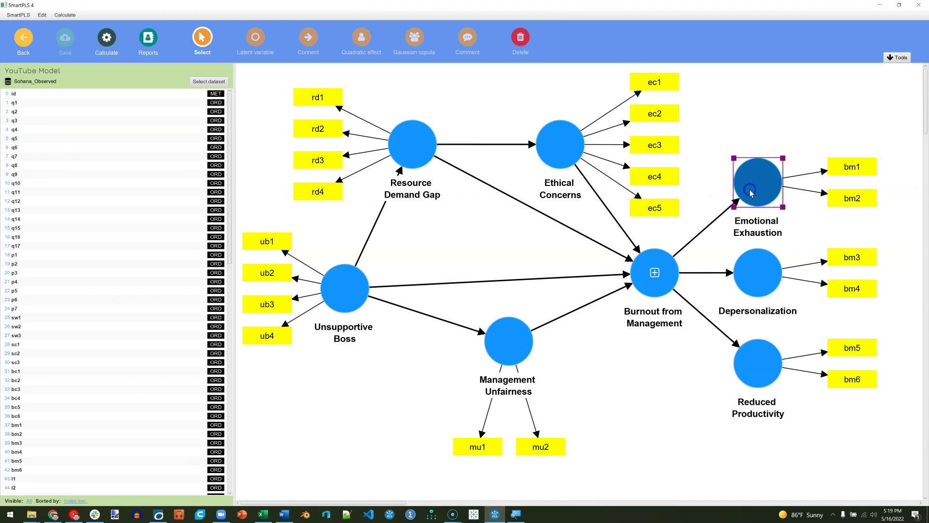
key(Delete)
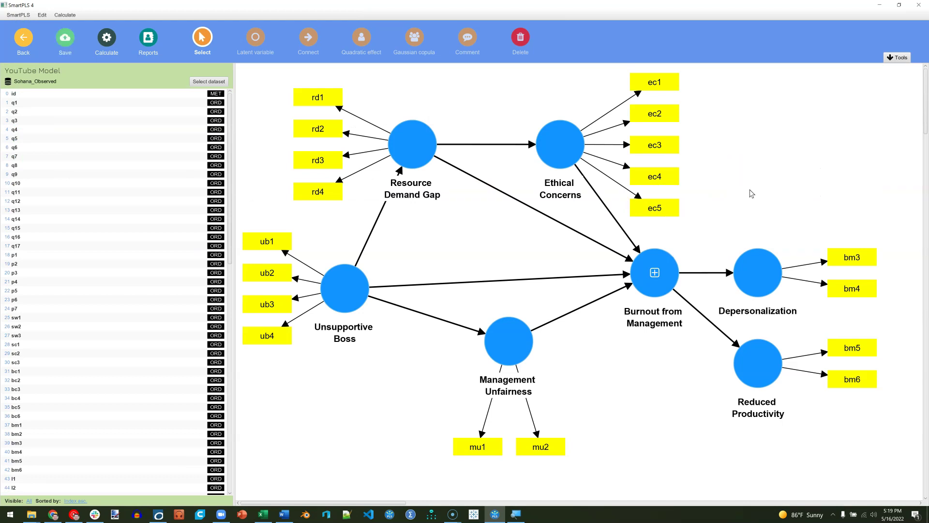
- Remove the bm2 indicator from Burnout from Management, then hide its indicators again
right_click(655, 275)
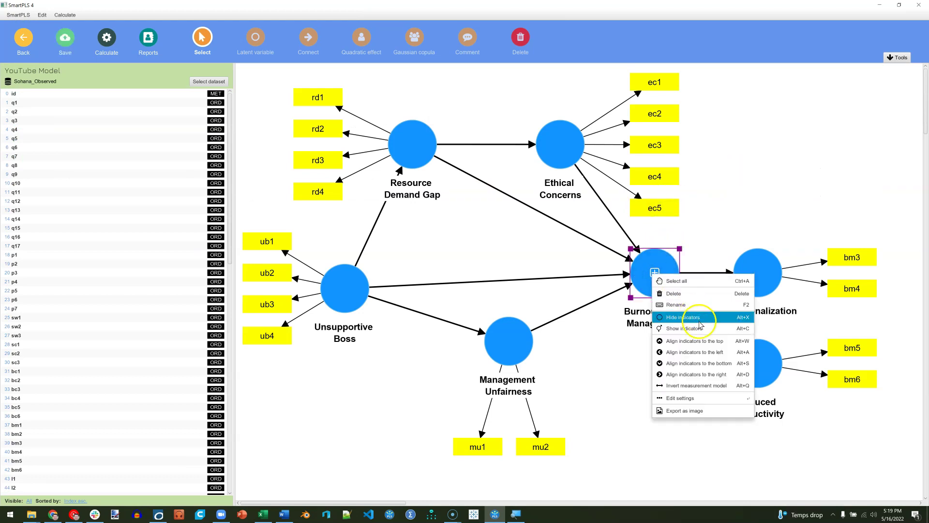
click(701, 328)
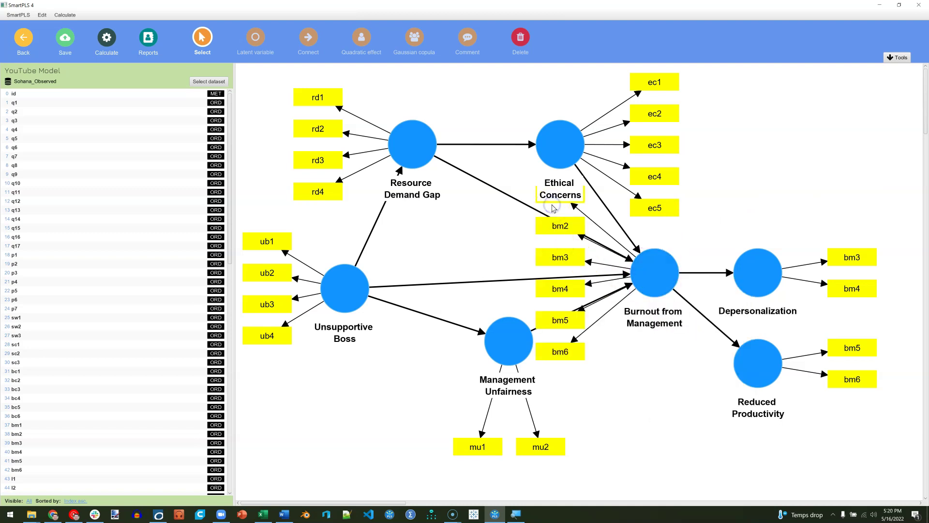
click(554, 207)
click(557, 222)
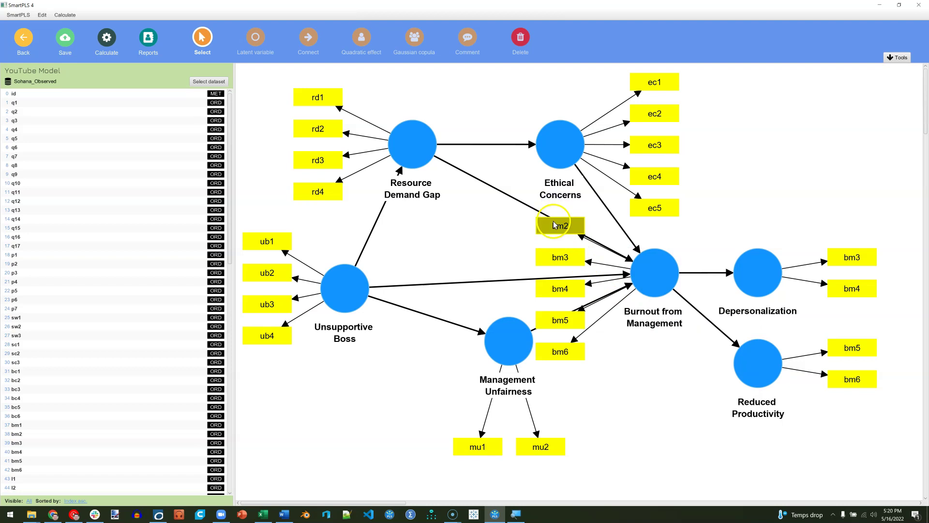
key(Delete)
click(473, 212)
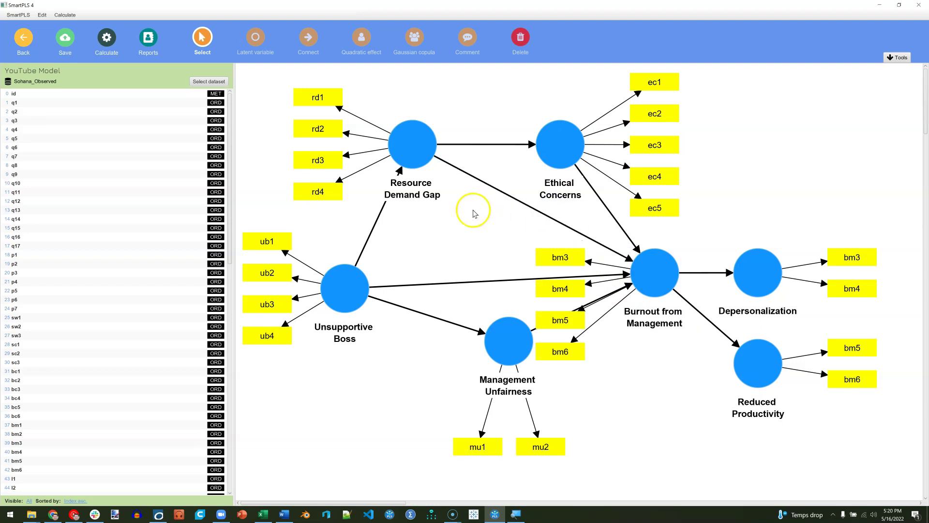
right_click(649, 273)
click(677, 317)
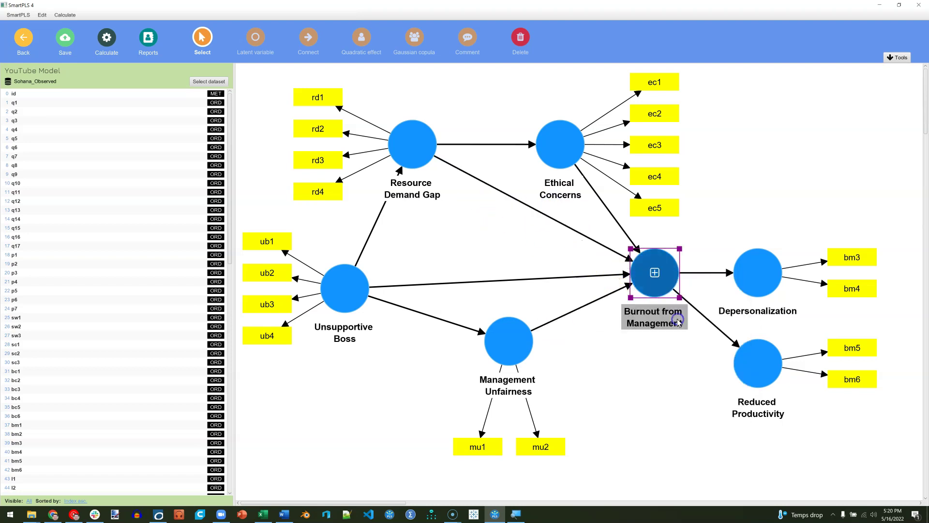
- Rerun the PLS-SEM algorithm on the revised model
click(107, 46)
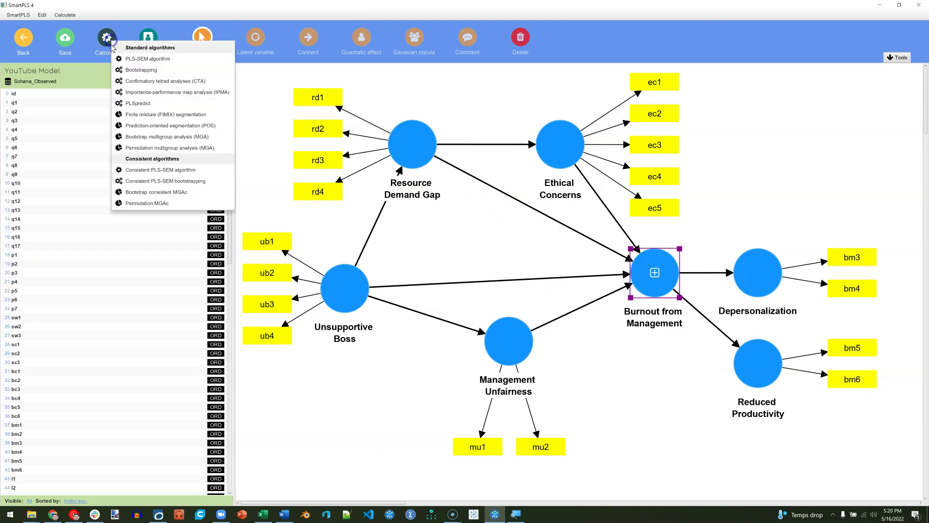
click(149, 61)
click(543, 390)
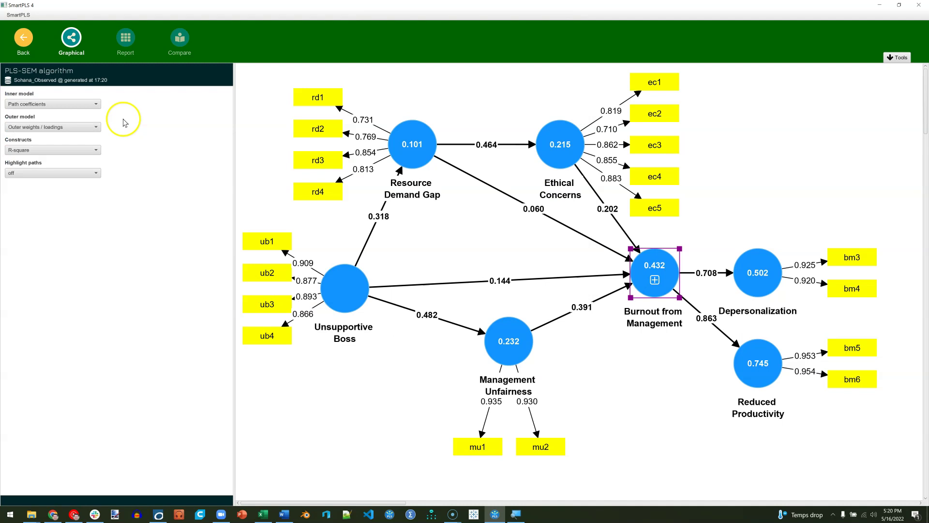
- Show the inner-model VIFs in the report, now 1.644, 2.045, 1.507 and 1.322
click(121, 39)
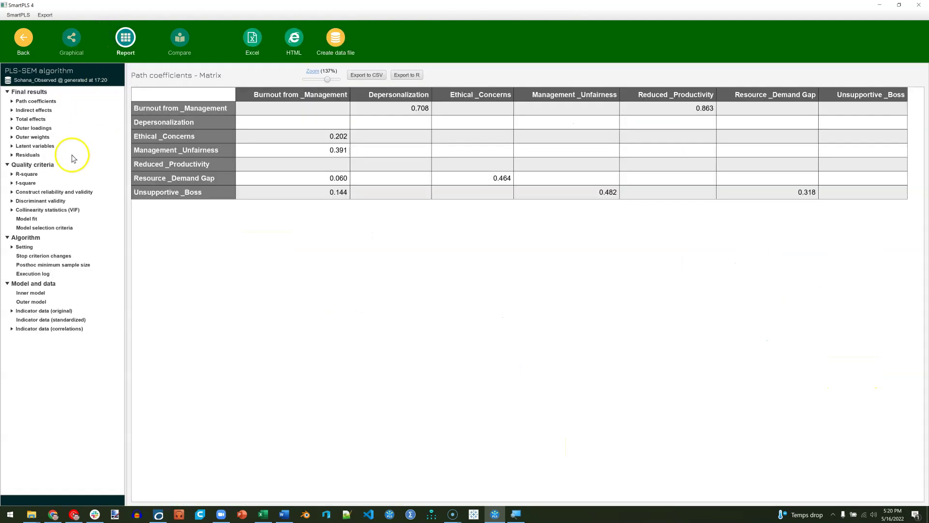
click(37, 211)
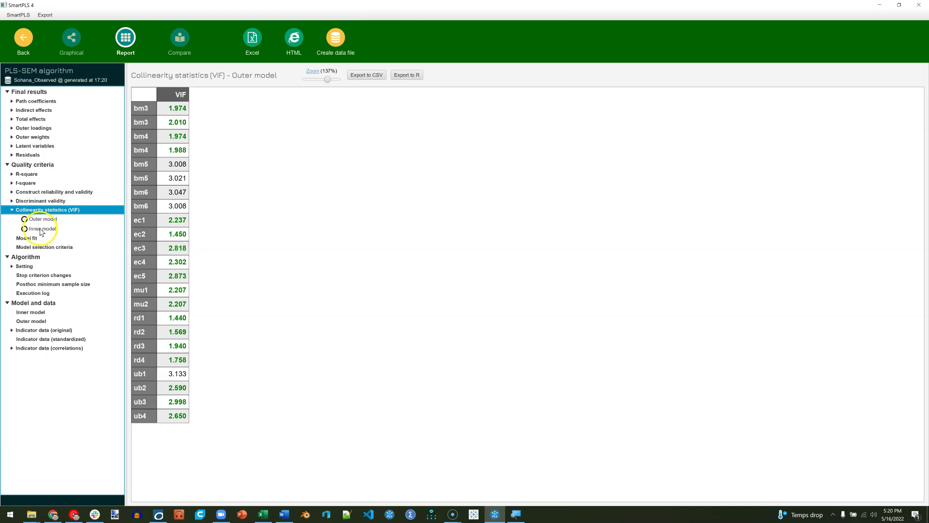
click(40, 229)
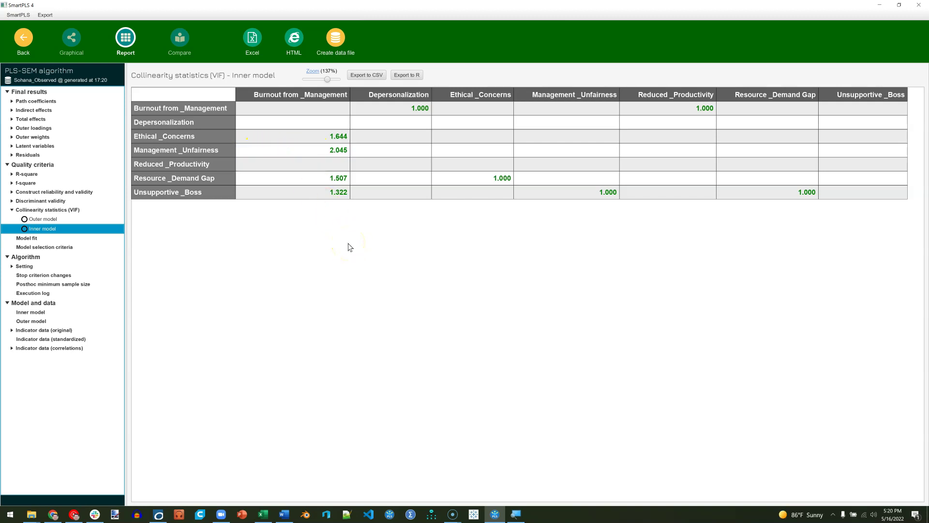
click(209, 319)
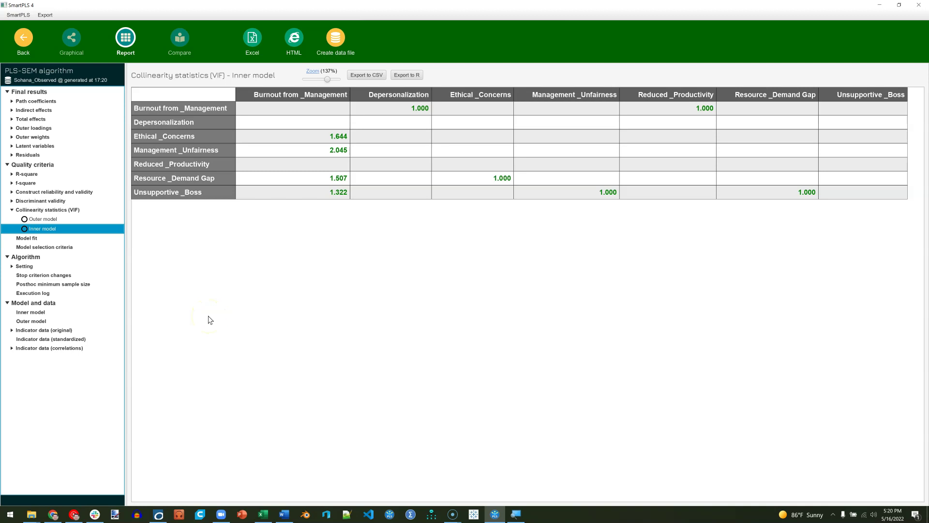